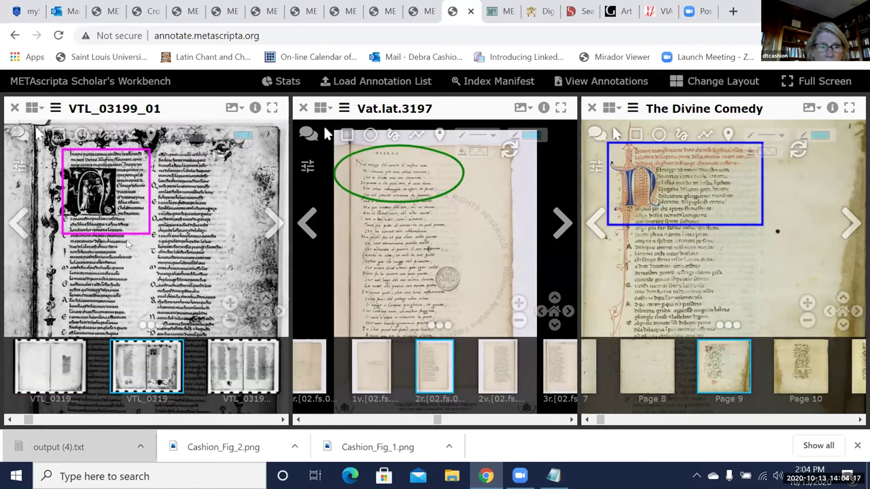
Step: Open the initial's annotation in VTL_03199_01 for editing, open its "Inferno, Canto 1" link in a new window, and shrink that window beside the workbench
mouse_move(121, 238)
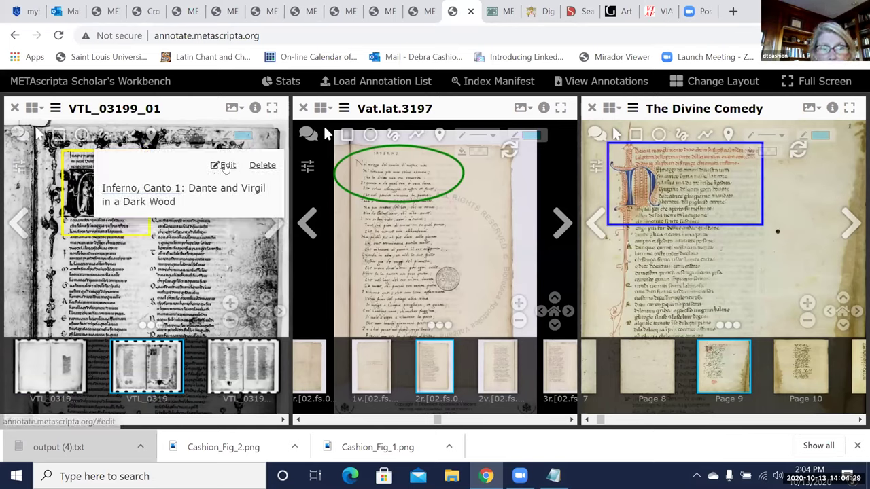
left_click(227, 166)
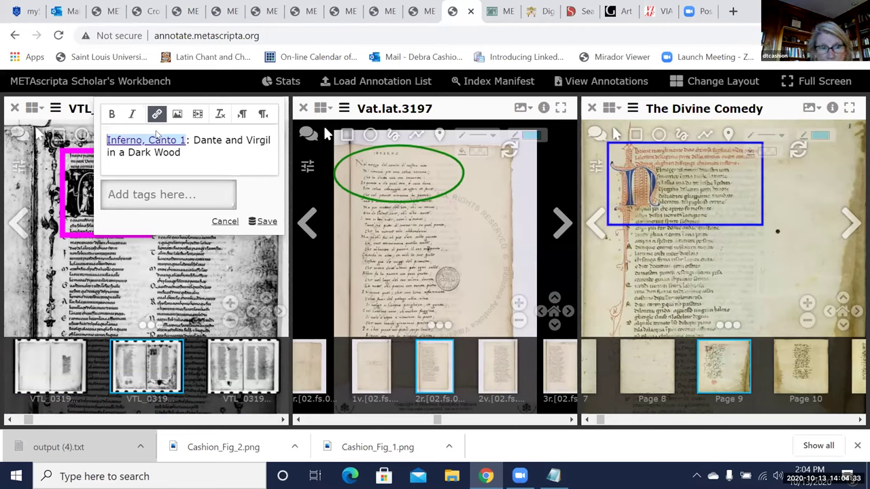
right_click(159, 138)
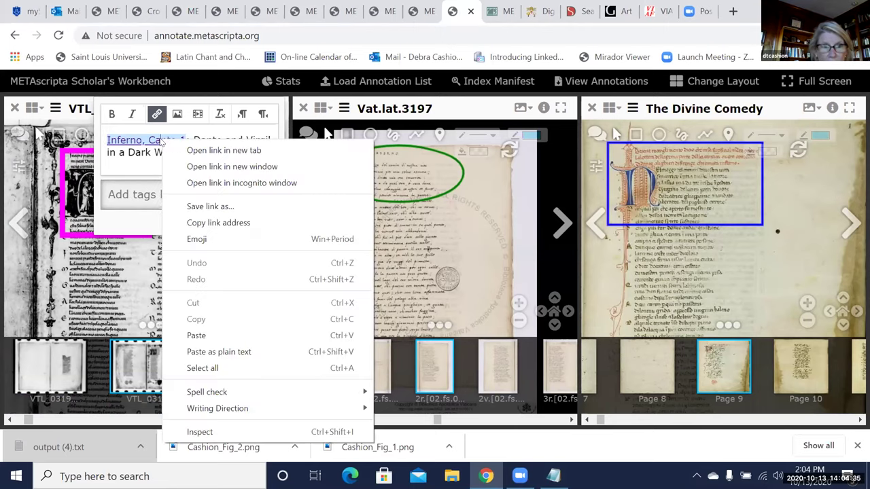
left_click(208, 167)
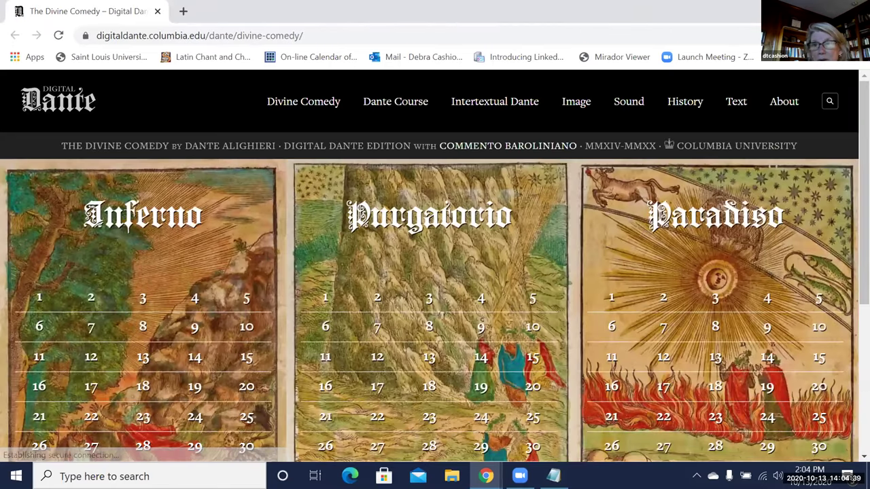
key("super+Down")
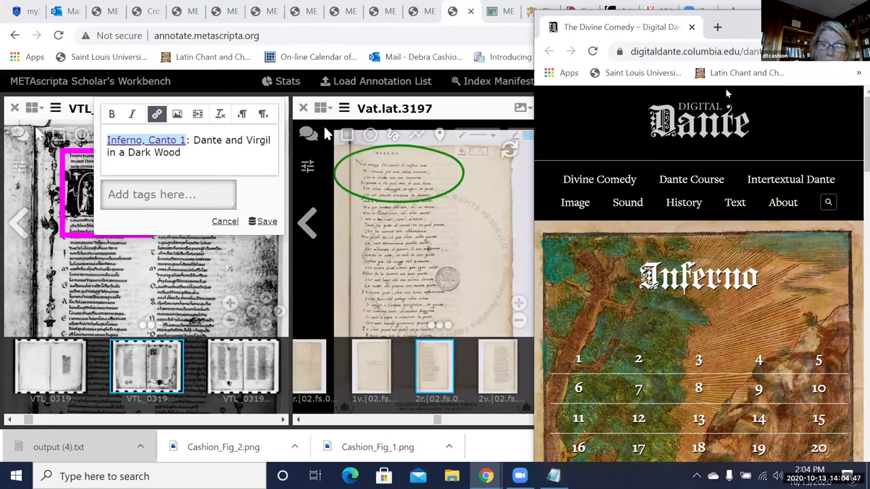
Step: Open Canto 1 of the Inferno on Digital Dante and view its text in the Longfellow and Mandelbaum translations
left_click(588, 366)
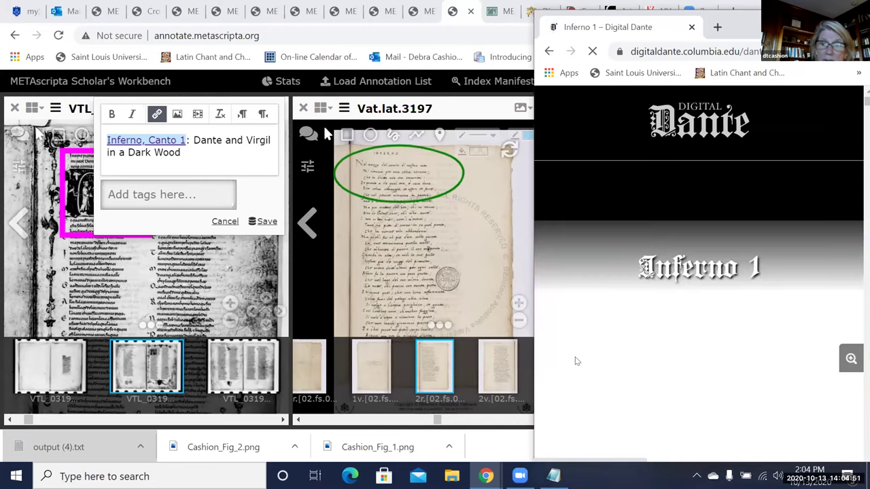
left_click(634, 427)
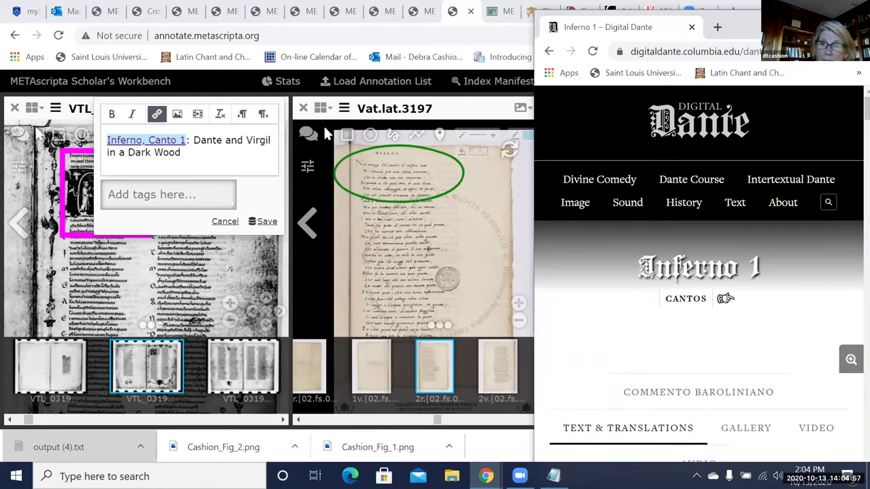
key("Down")
key("Down")
key("Down")
key("Down")
key("Down")
key("Down")
key("Down")
key("Down")
key("Down")
key("Down")
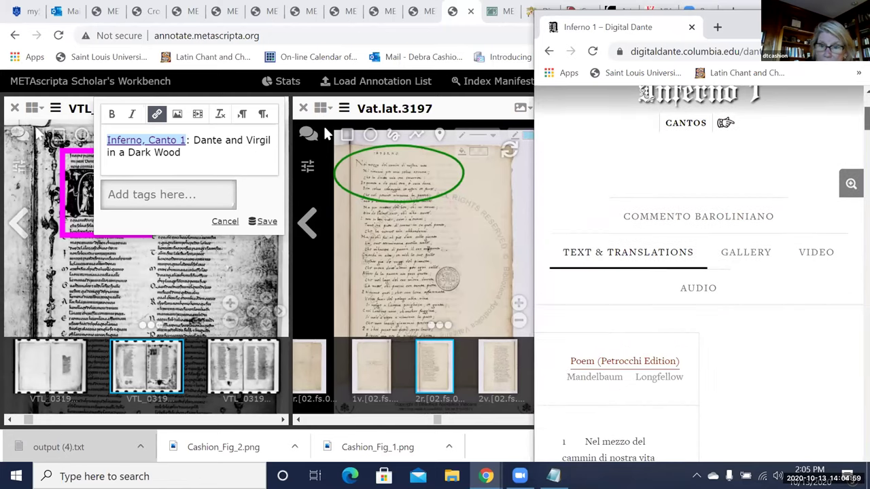
key("Up")
key("Up")
key("Up")
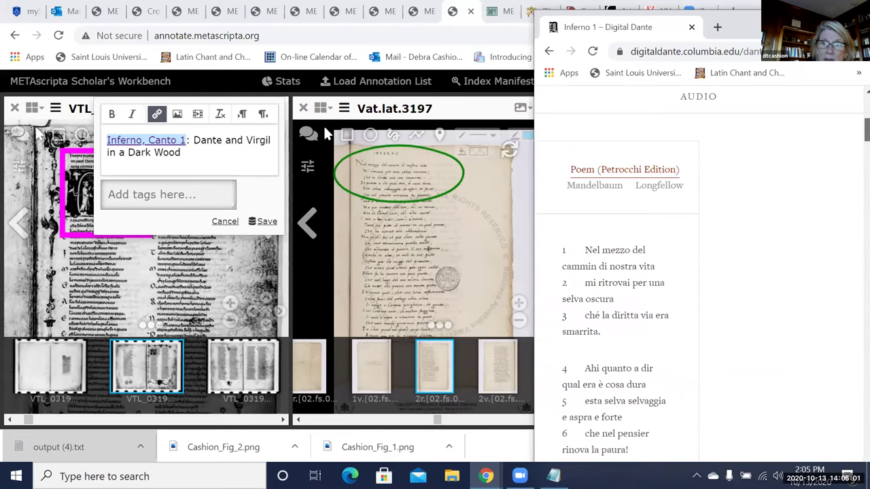
left_click(595, 184)
left_click(659, 185)
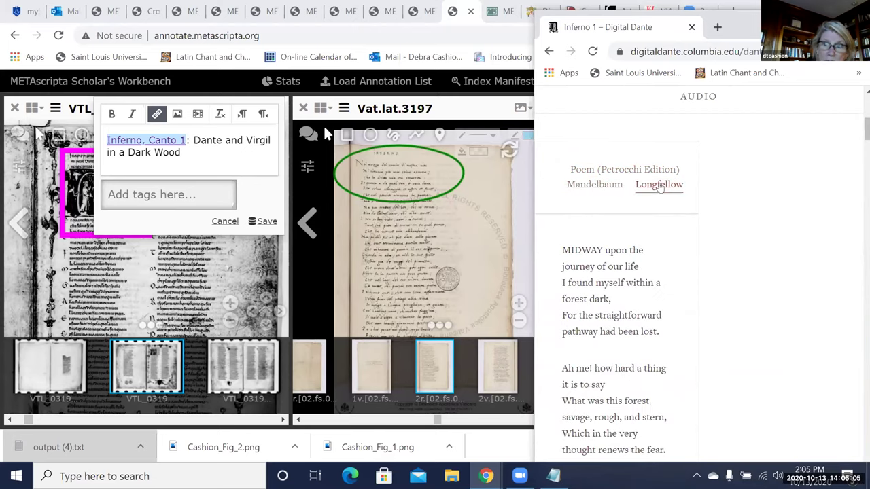
left_click(594, 185)
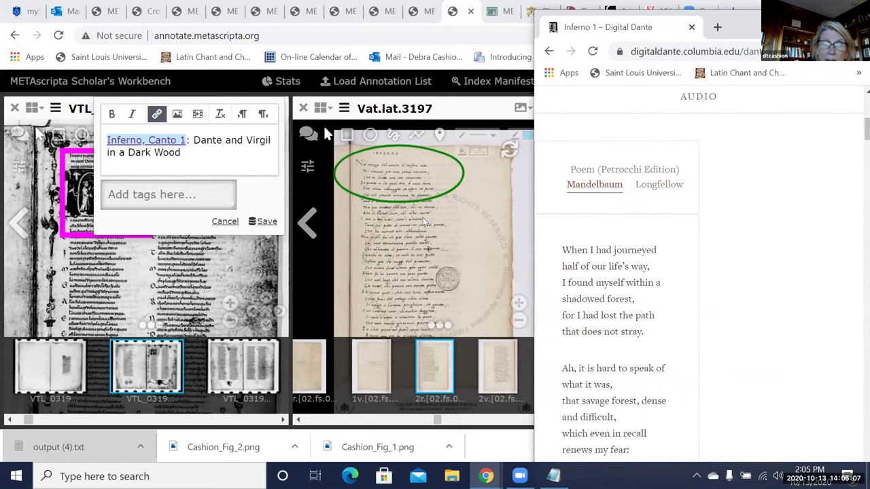
Step: Return to the workbench, open the 1502 Aldine edition image linked in the Vat.lat.3197 annotation, and enlarge it
left_click(423, 218)
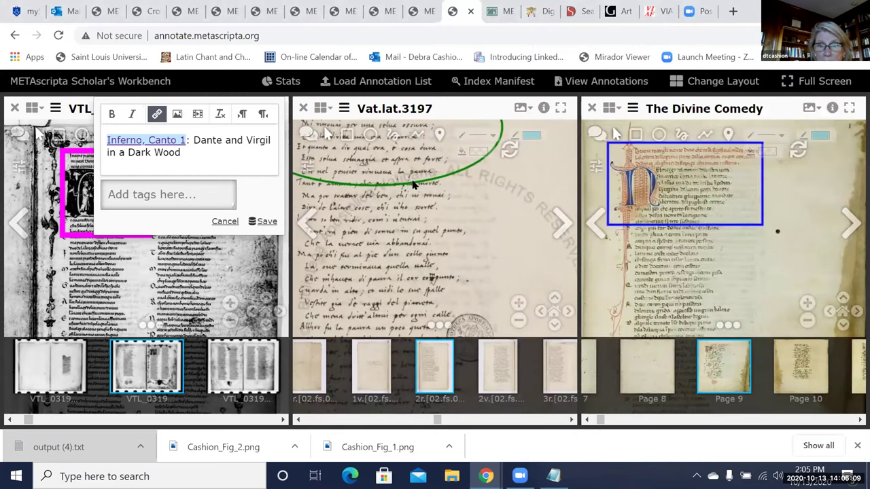
left_click_drag(482, 200, 495, 301)
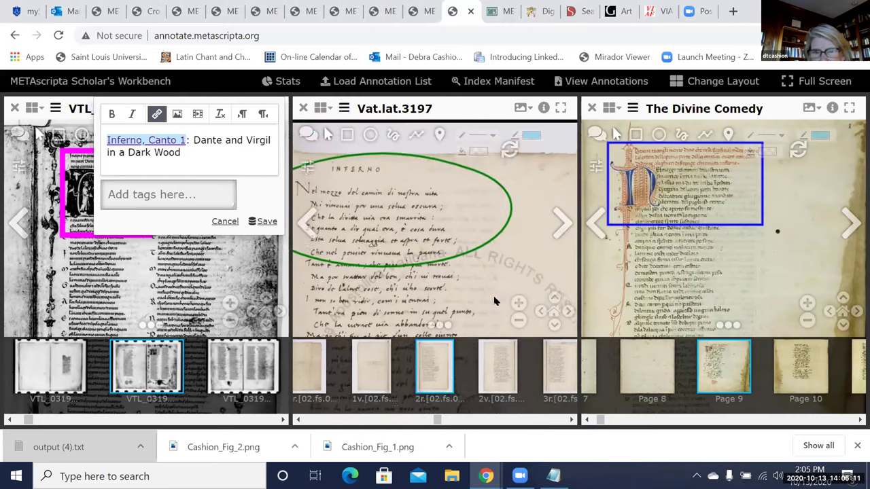
mouse_move(487, 233)
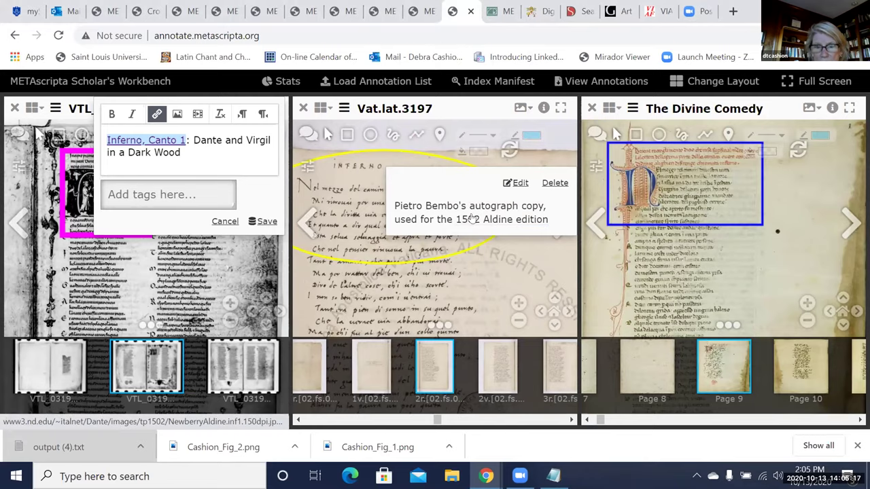
left_click(472, 218)
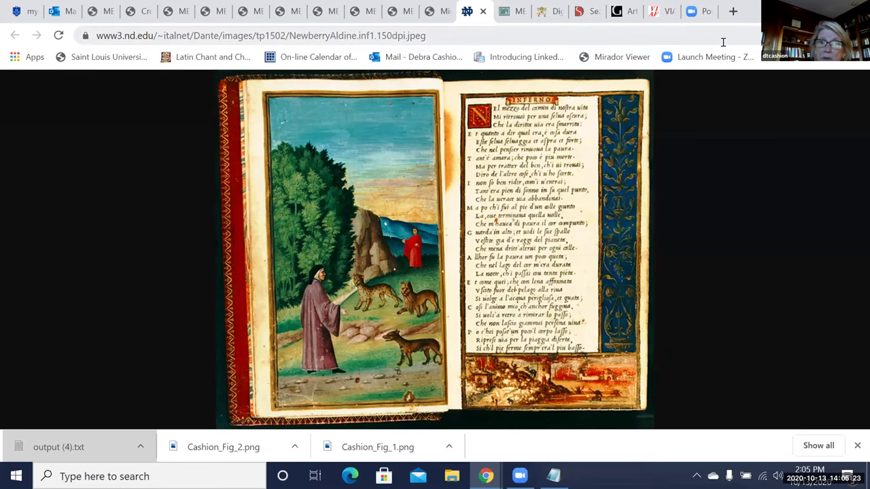
left_click(480, 163)
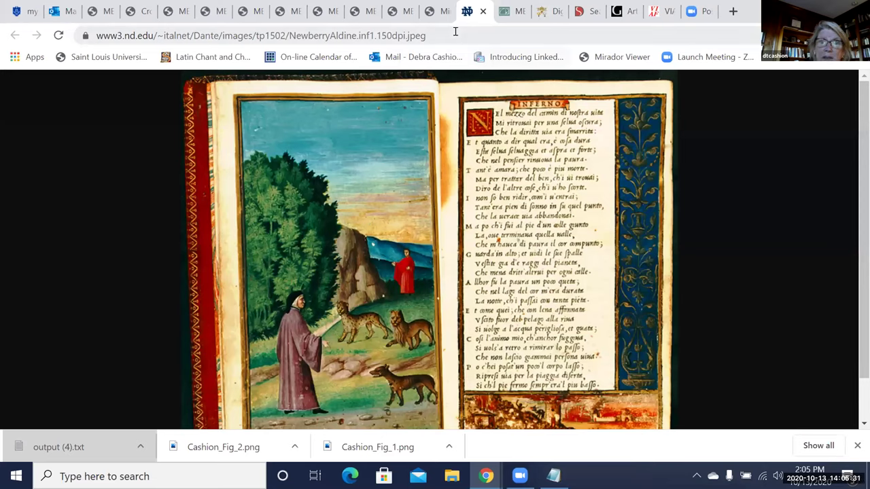
Step: Return to the workbench and open the Boccaccio autograph manuscript link from the annotation on The Divine Comedy
left_click(429, 11)
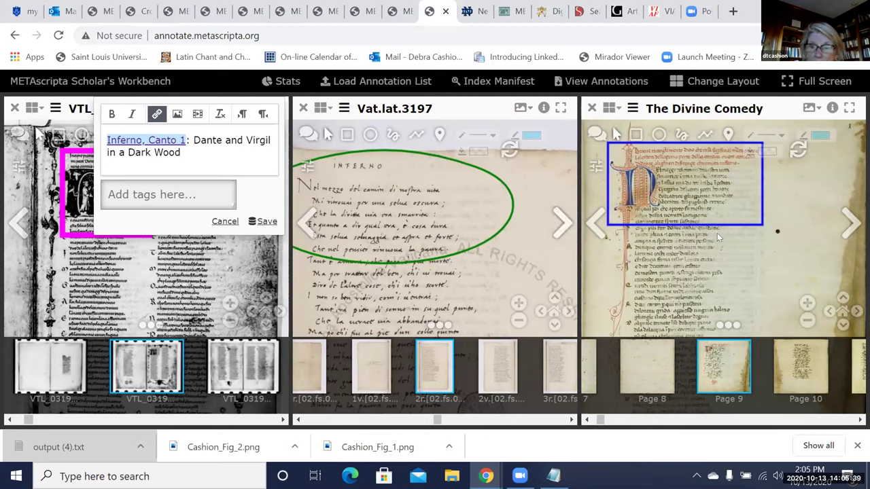
mouse_move(691, 223)
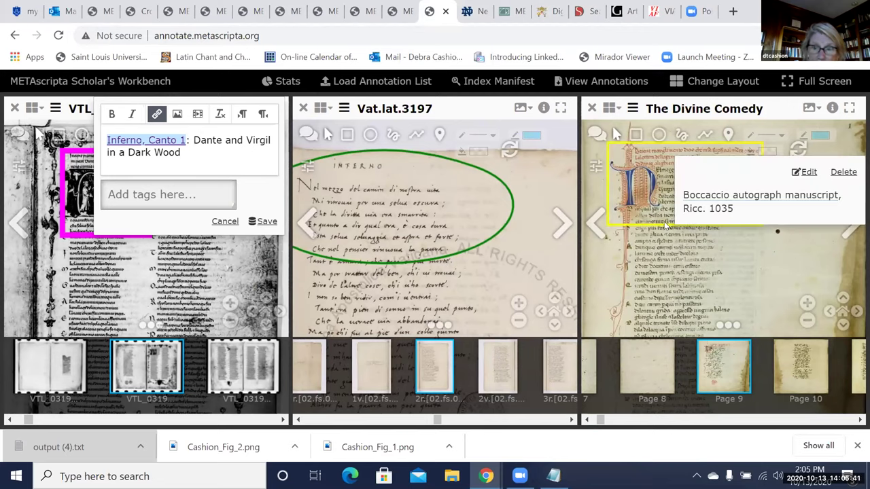
mouse_move(661, 225)
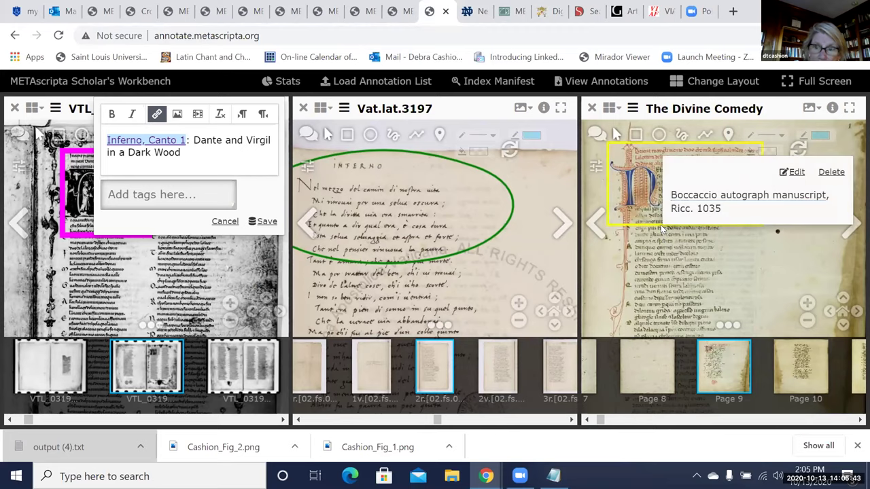
left_click(704, 197)
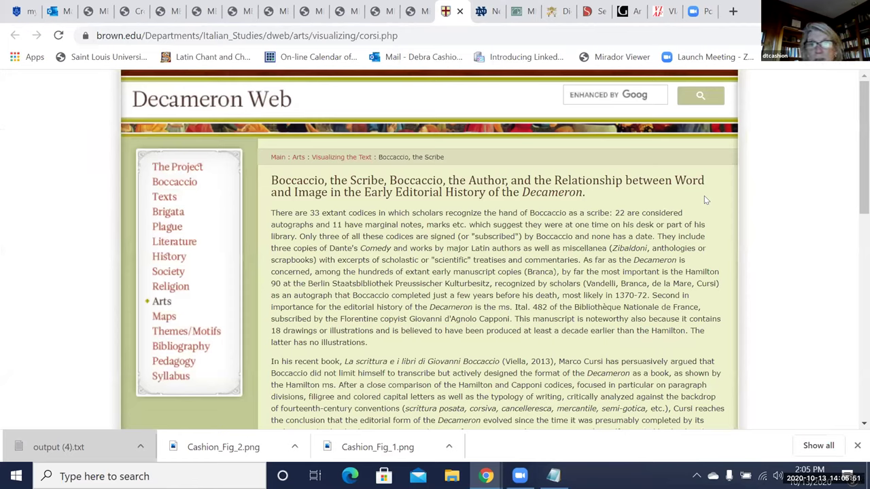
Step: Back in the workbench, cancel the open annotation edit and close the Vat.lat.3197 and The Divine Comedy viewers
left_click(416, 11)
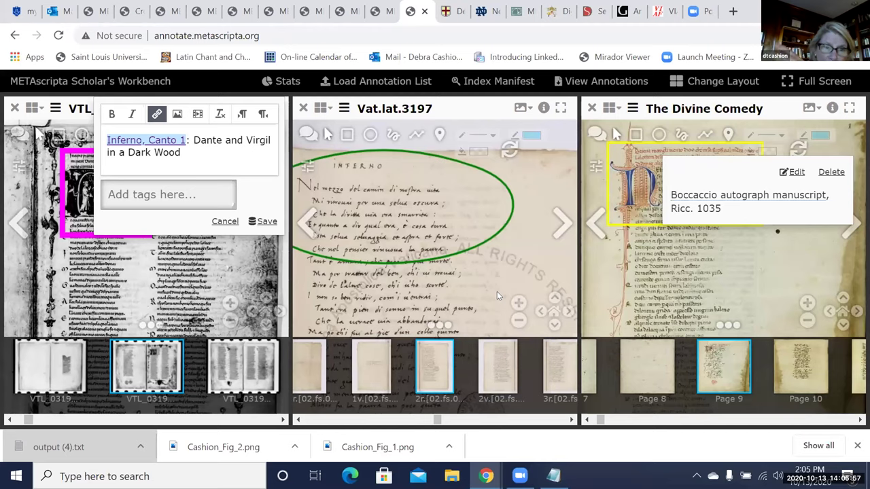
scroll(497, 292, "up", 4)
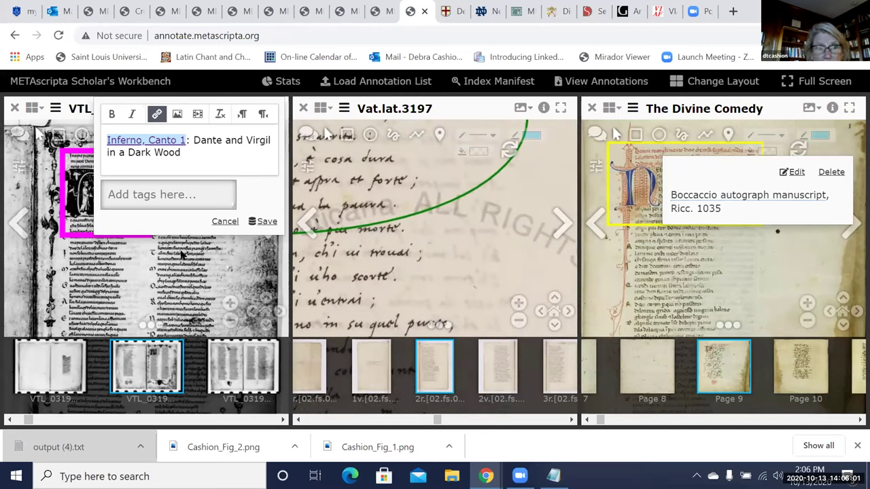
left_click(223, 221)
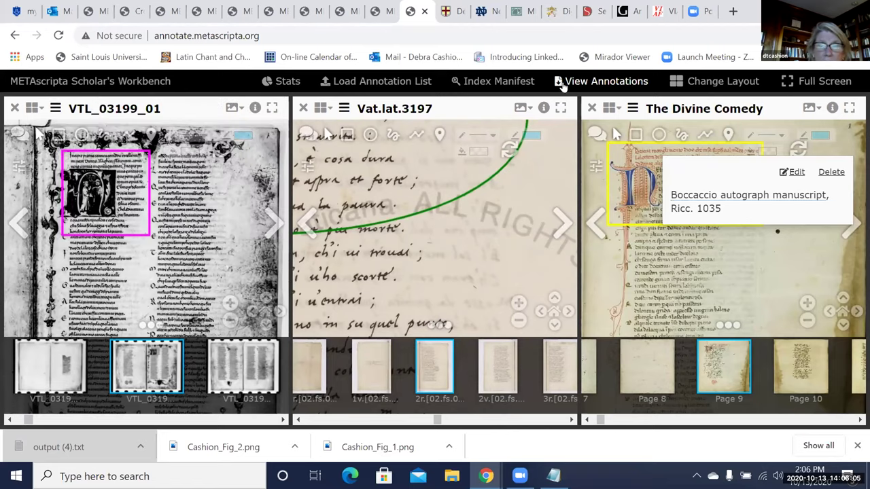
left_click(303, 109)
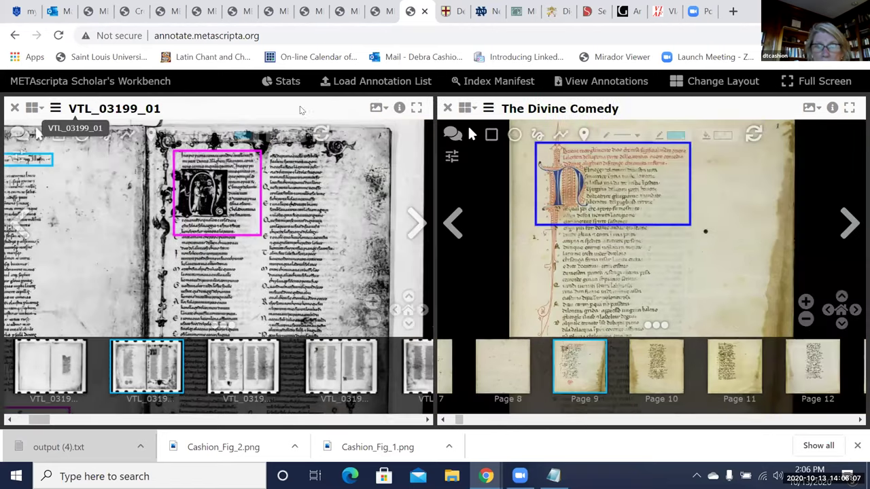
left_click(447, 108)
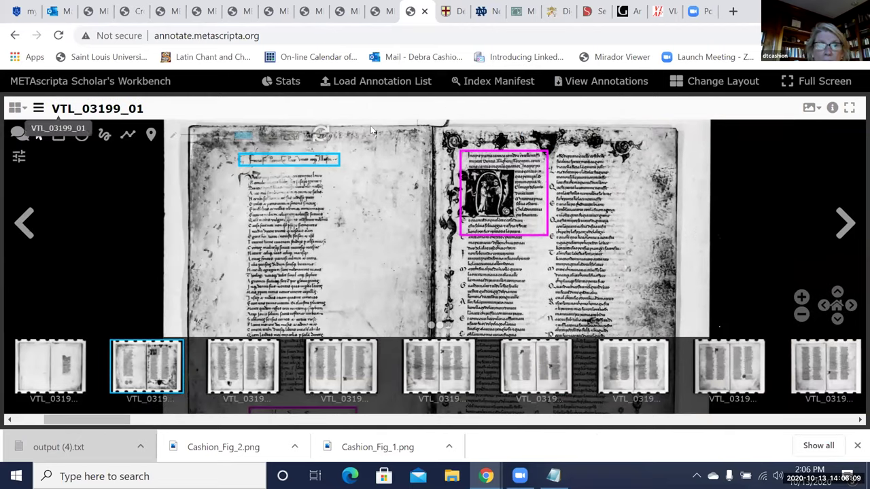
Step: Show the list of annotations for the current page beside the VTL_03199_01 image
left_click(39, 109)
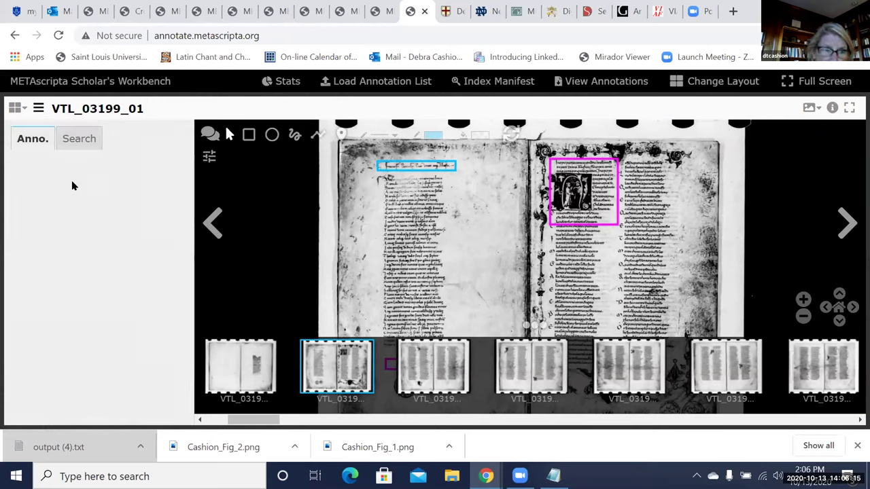
left_click(28, 138)
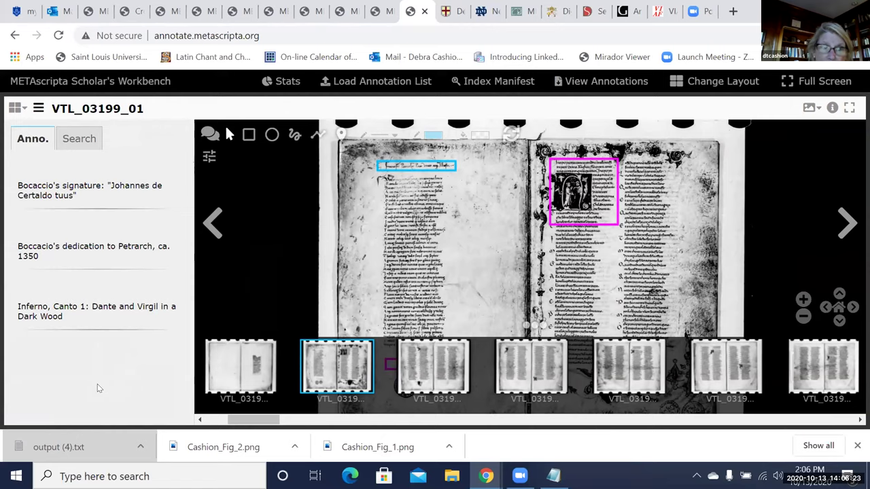
left_click(90, 137)
left_click(36, 141)
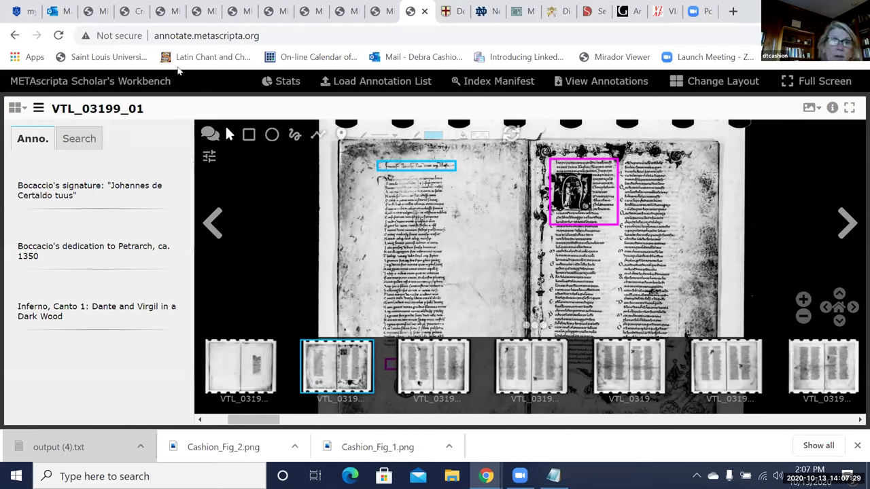
Step: Switch to the Vat. lat. 03199 document page and go to the METAscripta home page
left_click(100, 14)
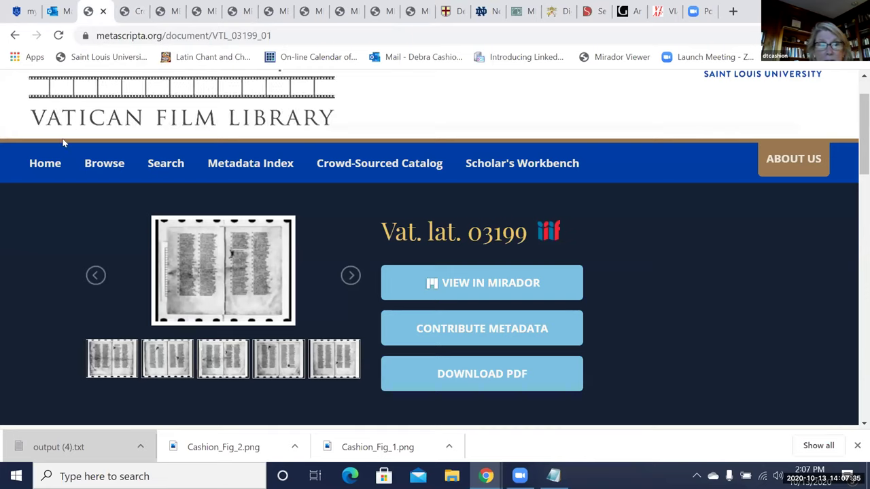
left_click(44, 163)
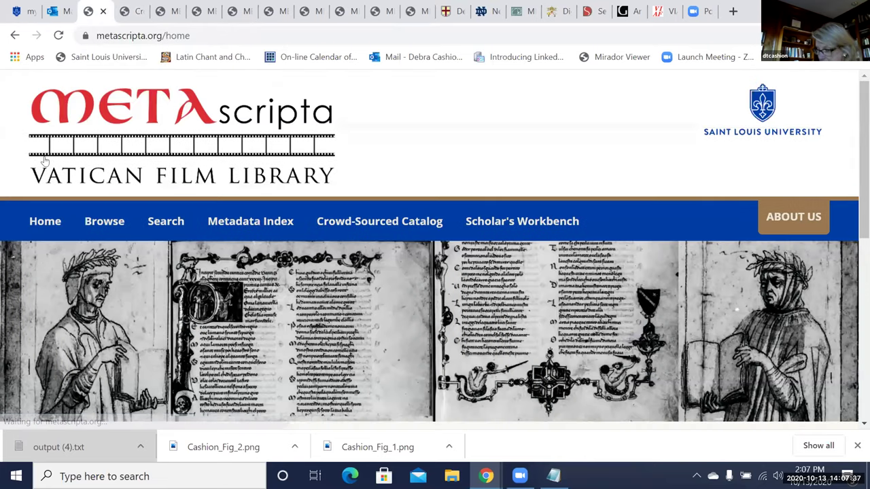